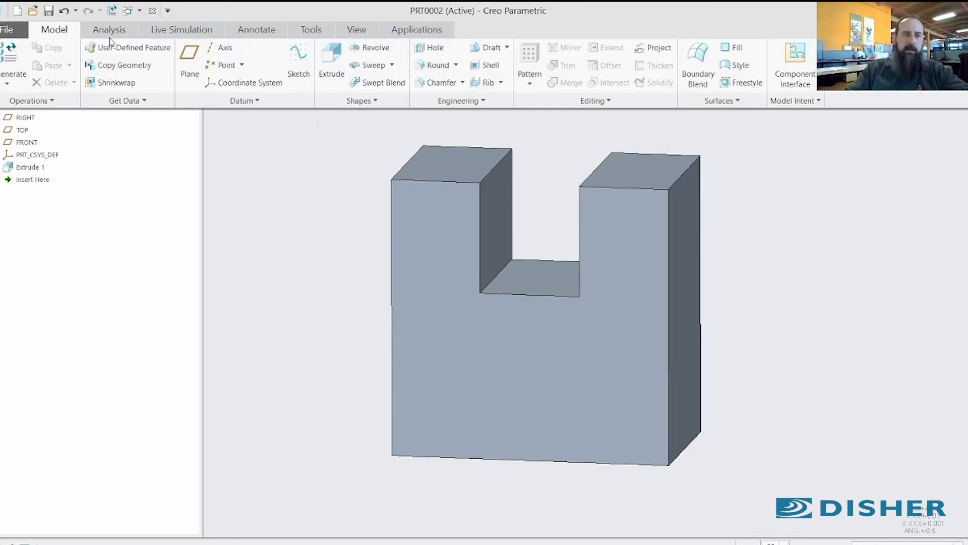
Step: Round both bottom edges of the slot with one shared radius of about 44.2
{"action": "left_click", "coordinate": [446, 66]}
{"action": "scroll", "coordinate": [536, 263], "scroll_direction": "down", "scroll_amount": 3}
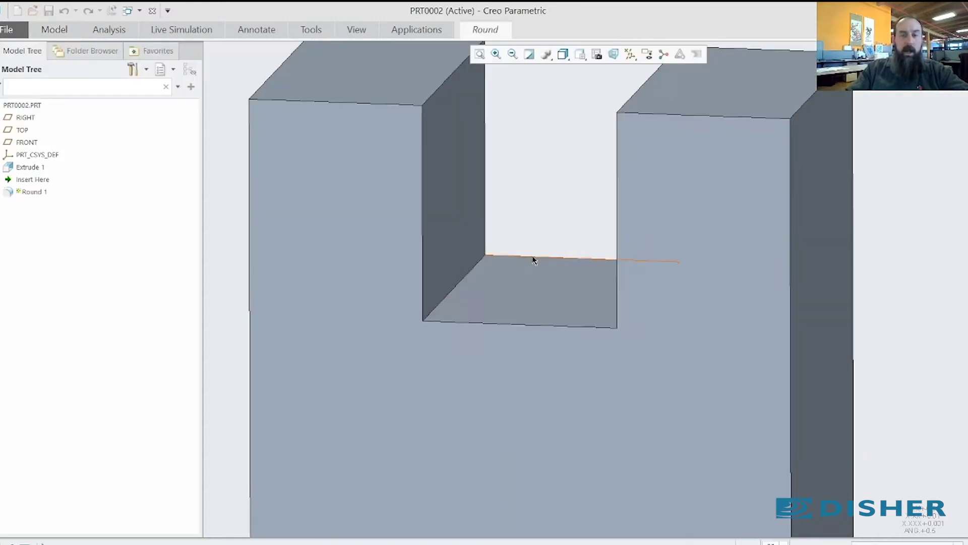
{"action": "left_click", "coordinate": [475, 269]}
{"action": "middle_click_drag", "start_coordinate": [512, 283], "coordinate": [560, 289]}
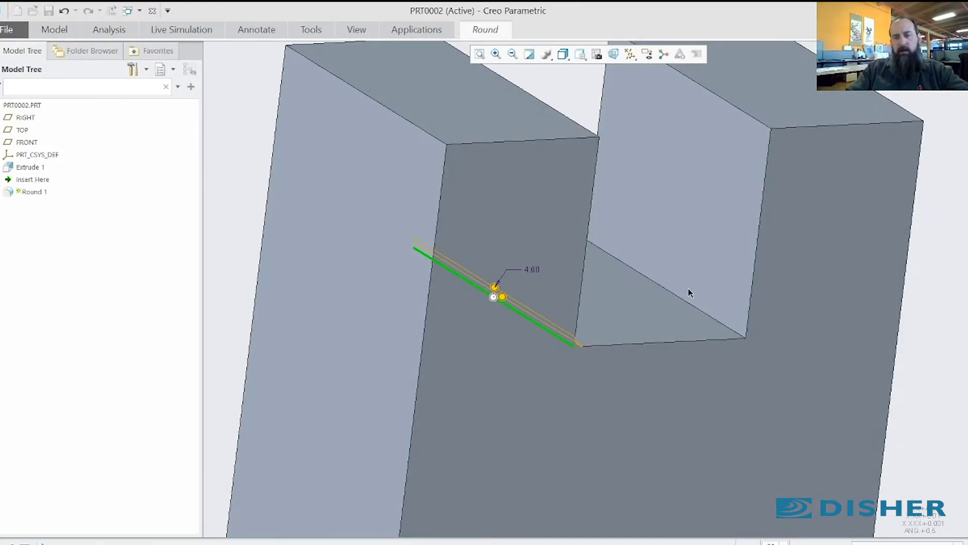
{"action": "left_click", "coordinate": [679, 298], "text": "ctrl"}
{"action": "middle_click_drag", "start_coordinate": [700, 268], "coordinate": [651, 303]}
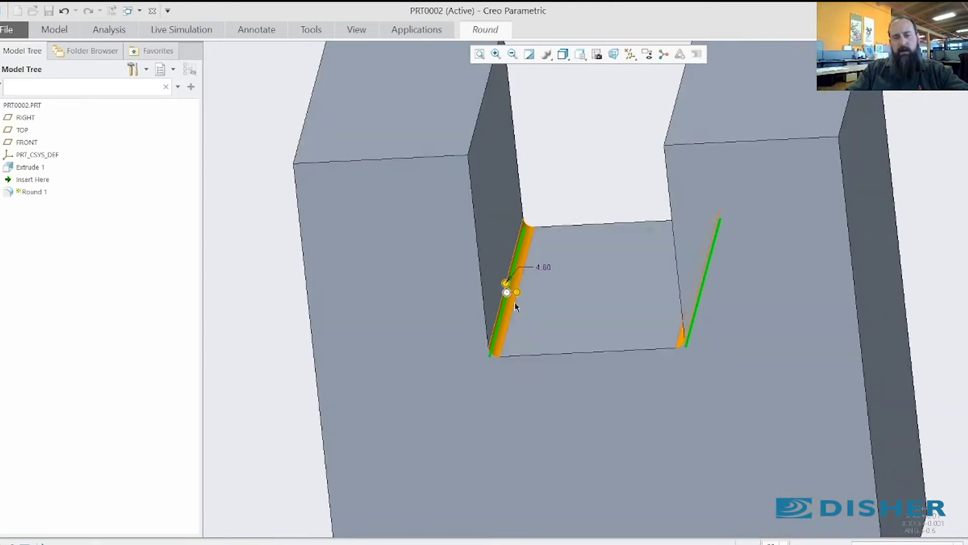
{"action": "left_click_drag", "start_coordinate": [509, 286], "coordinate": [602, 287]}
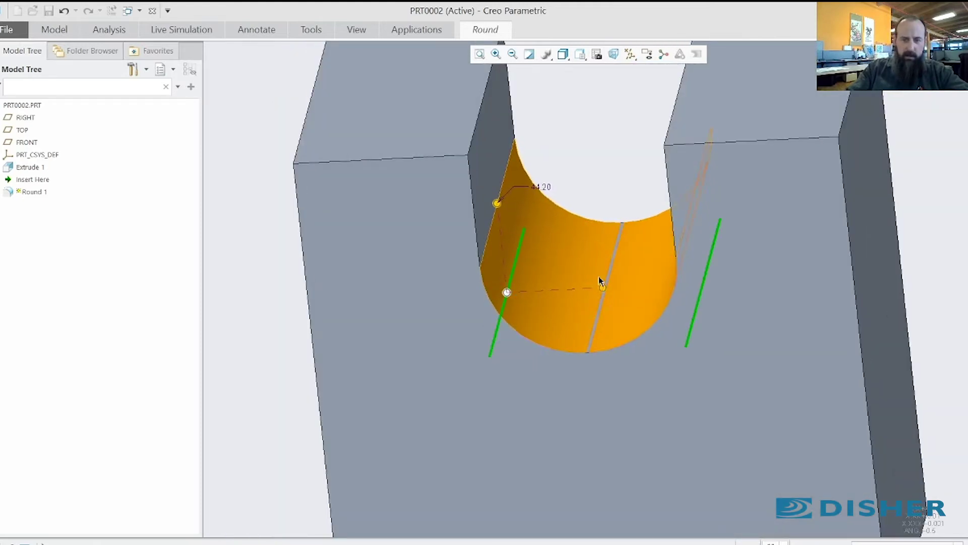
{"action": "scroll", "coordinate": [613, 288], "scroll_direction": "up", "scroll_amount": 3}
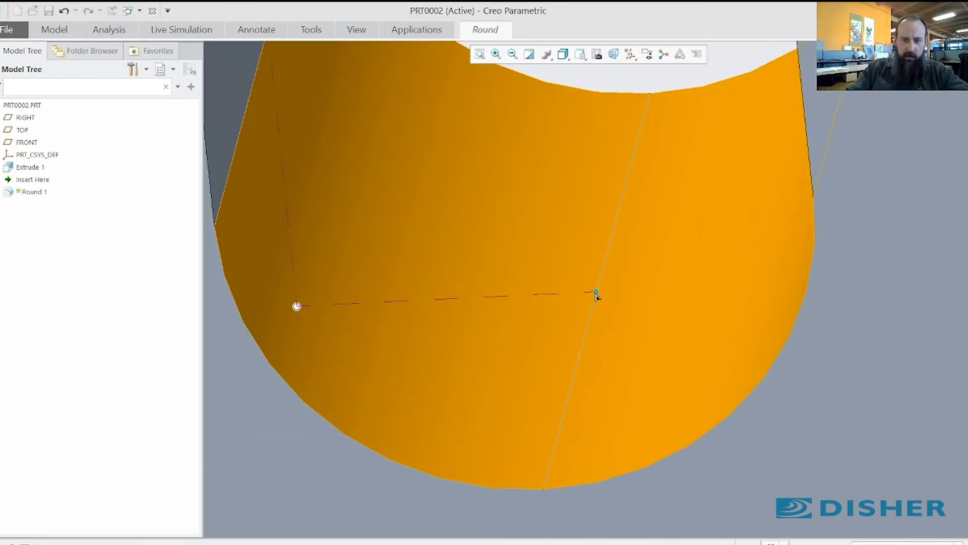
{"action": "scroll", "coordinate": [596, 290], "scroll_direction": "down", "scroll_amount": 5}
{"action": "middle_click", "coordinate": [608, 222]}
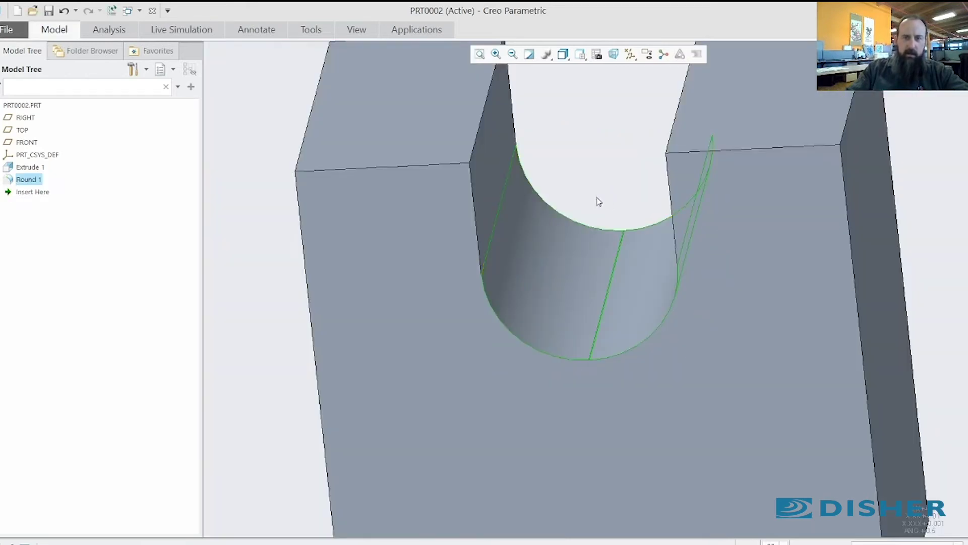
Step: Examine the seam where the two rounds meet along the bottom of the slot
{"action": "left_click", "coordinate": [280, 354]}
{"action": "scroll", "coordinate": [335, 352], "scroll_direction": "down", "scroll_amount": 3}
{"action": "middle_click_drag", "start_coordinate": [405, 336], "coordinate": [412, 311]}
{"action": "scroll", "coordinate": [506, 268], "scroll_direction": "up", "scroll_amount": 2}
{"action": "middle_click_drag", "start_coordinate": [494, 270], "coordinate": [549, 270]}
{"action": "scroll", "coordinate": [550, 268], "scroll_direction": "down", "scroll_amount": 3}
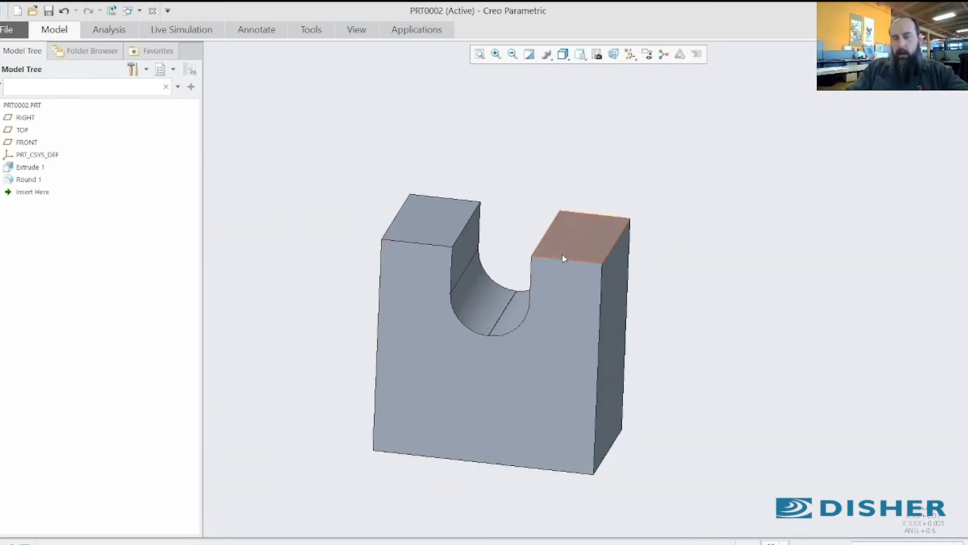
{"action": "scroll", "coordinate": [474, 335], "scroll_direction": "up", "scroll_amount": 10}
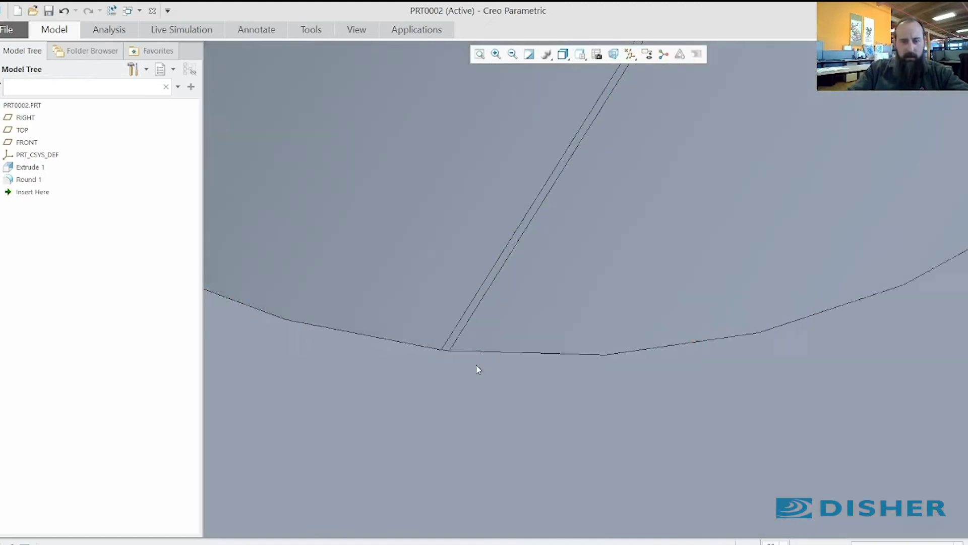
{"action": "scroll", "coordinate": [437, 352], "scroll_direction": "up", "scroll_amount": 2}
{"action": "scroll", "coordinate": [462, 367], "scroll_direction": "down", "scroll_amount": 10}
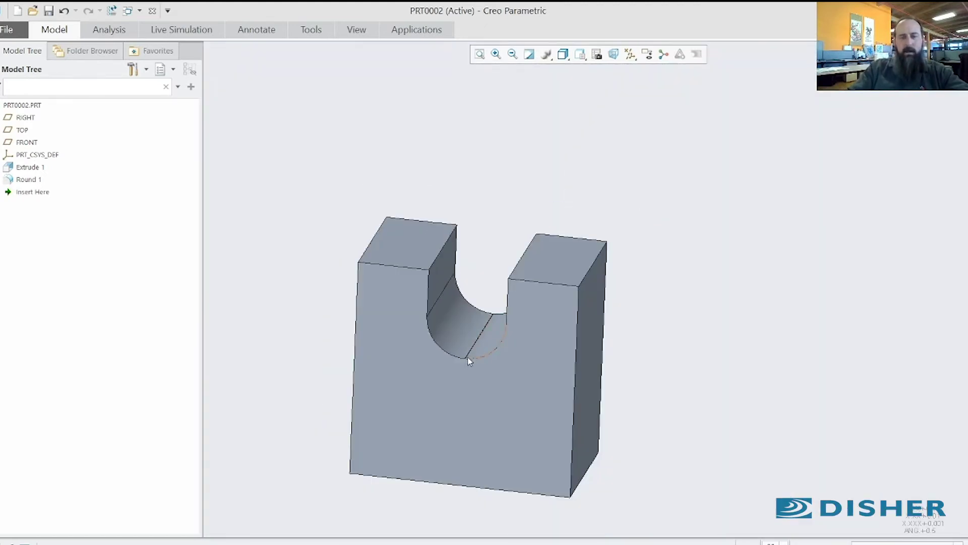
Step: Edit the section sketch of Extrude 1, set the slot width to 60 and accept the sketch
{"action": "mouse_move", "coordinate": [493, 266]}
{"action": "middle_mouse_down"}
{"action": "mouse_move", "coordinate": [504, 250]}
{"action": "mouse_move", "coordinate": [491, 246]}
{"action": "middle_mouse_up"}
{"action": "left_click", "coordinate": [4, 167]}
{"action": "left_click", "coordinate": [43, 179]}
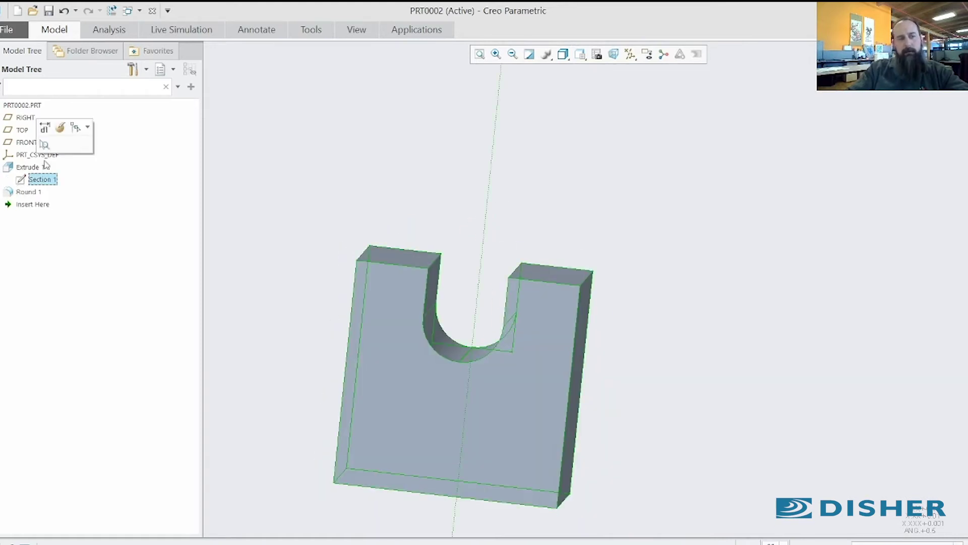
{"action": "left_click", "coordinate": [60, 129]}
{"action": "double_click", "coordinate": [485, 359]}
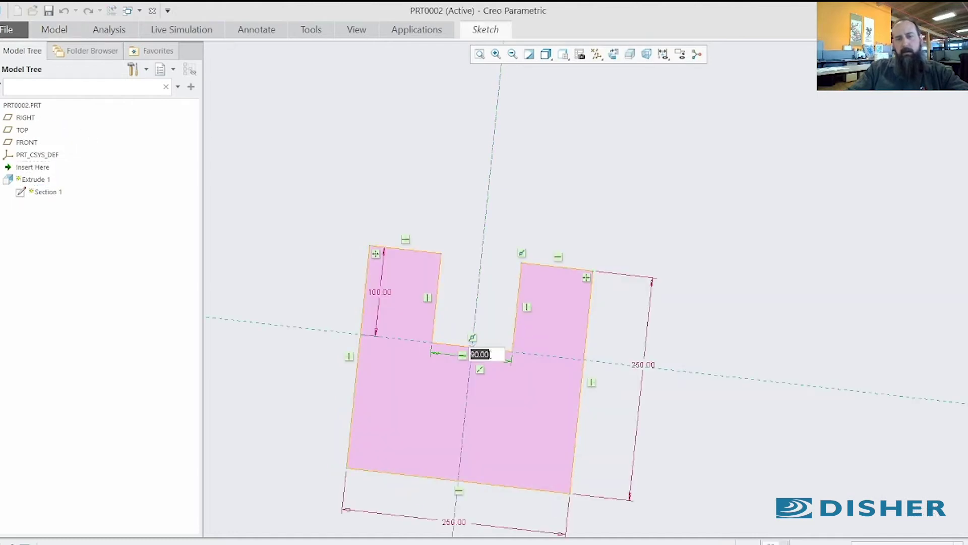
{"action": "type", "text": "60"}
{"action": "key", "text": "Return"}
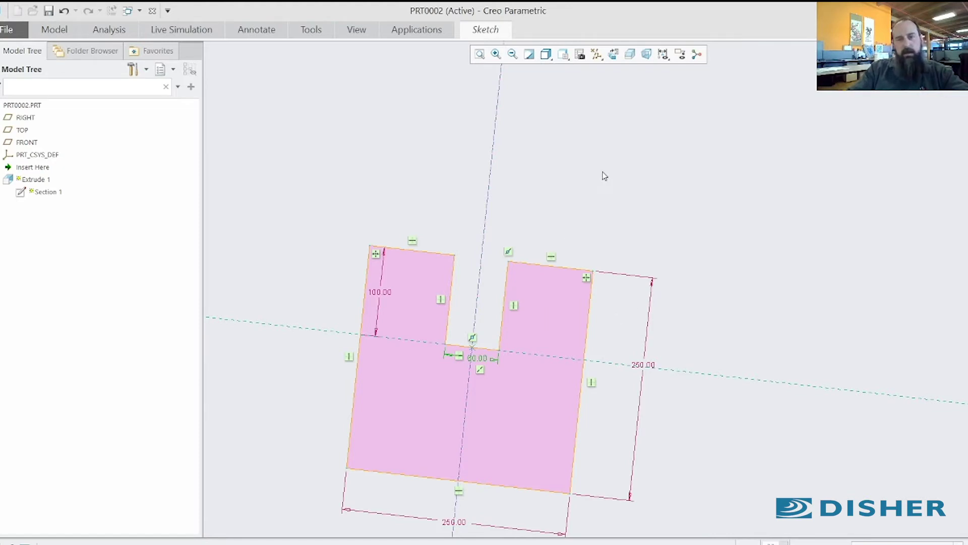
{"action": "left_click", "coordinate": [475, 29]}
{"action": "left_click", "coordinate": [855, 61]}
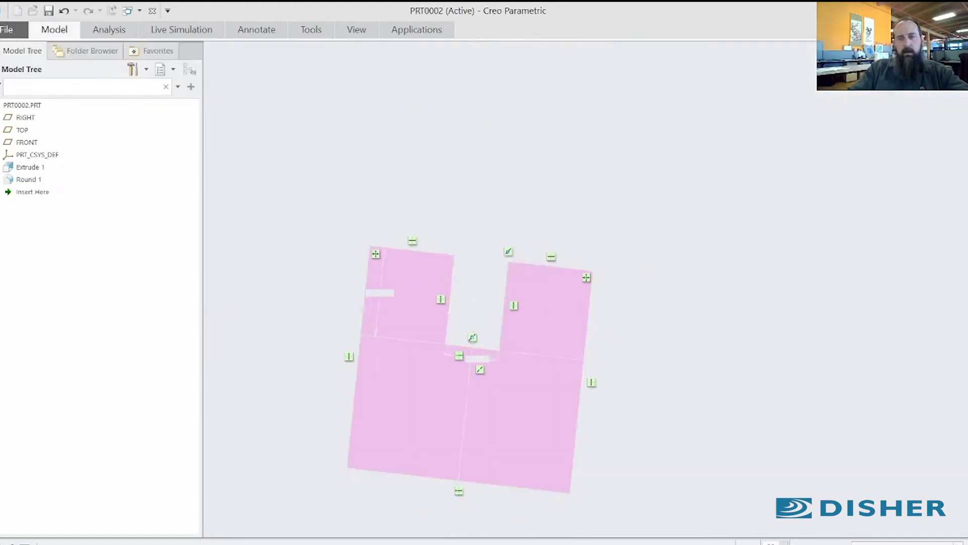
Step: Delete the Round 1 feature from the slot
{"action": "scroll", "coordinate": [421, 397], "scroll_direction": "down", "scroll_amount": 3}
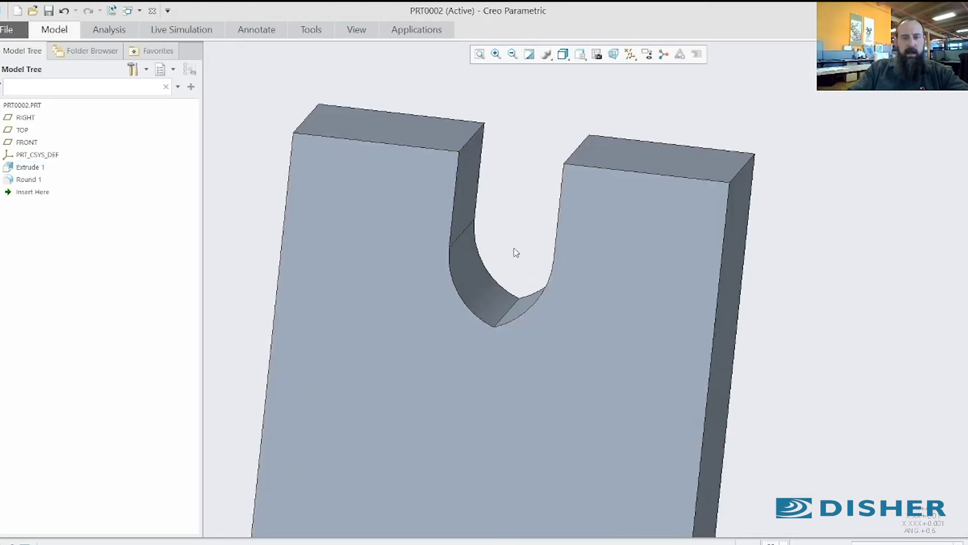
{"action": "left_click", "coordinate": [509, 310]}
{"action": "middle_click_drag", "start_coordinate": [559, 358], "coordinate": [516, 339]}
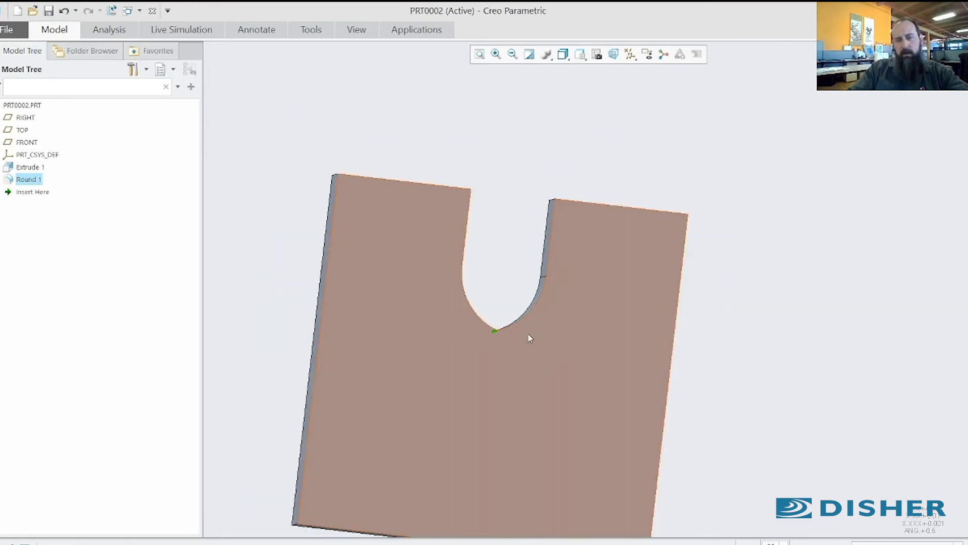
{"action": "middle_click_drag", "start_coordinate": [524, 339], "coordinate": [512, 349]}
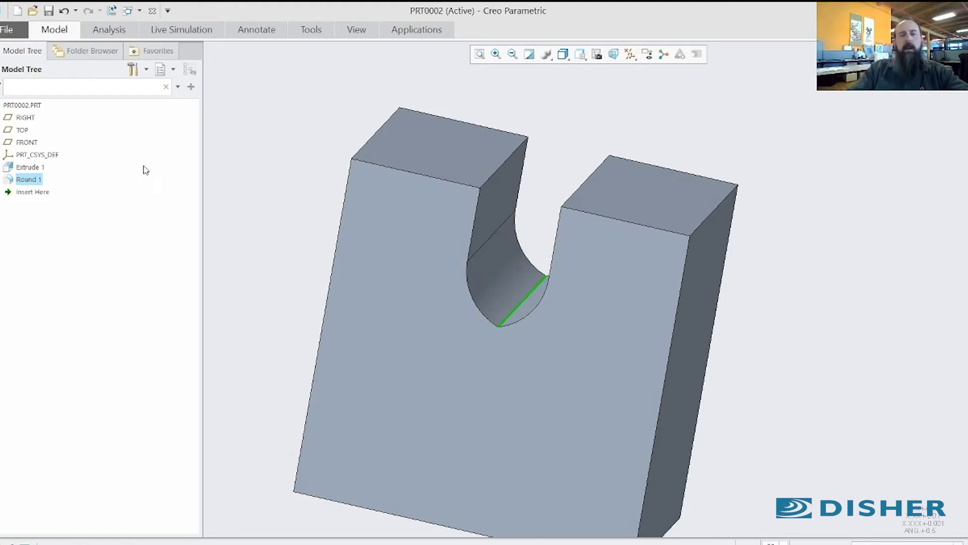
{"action": "right_click", "coordinate": [39, 180]}
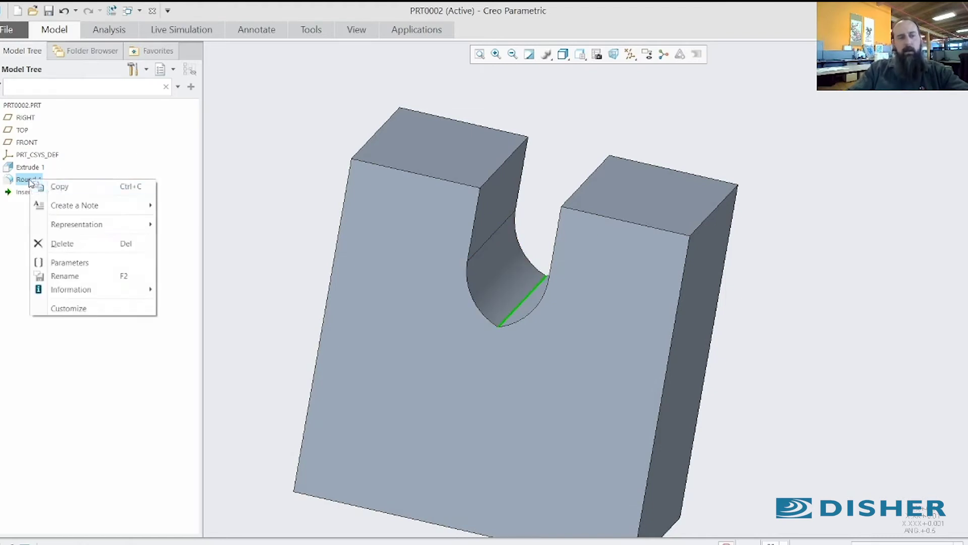
{"action": "left_click", "coordinate": [62, 244]}
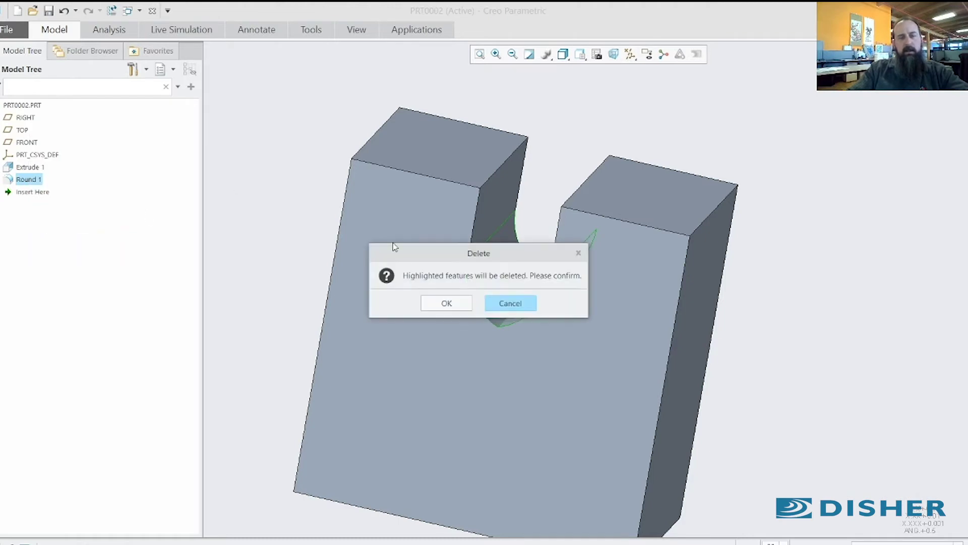
{"action": "left_click", "coordinate": [446, 304]}
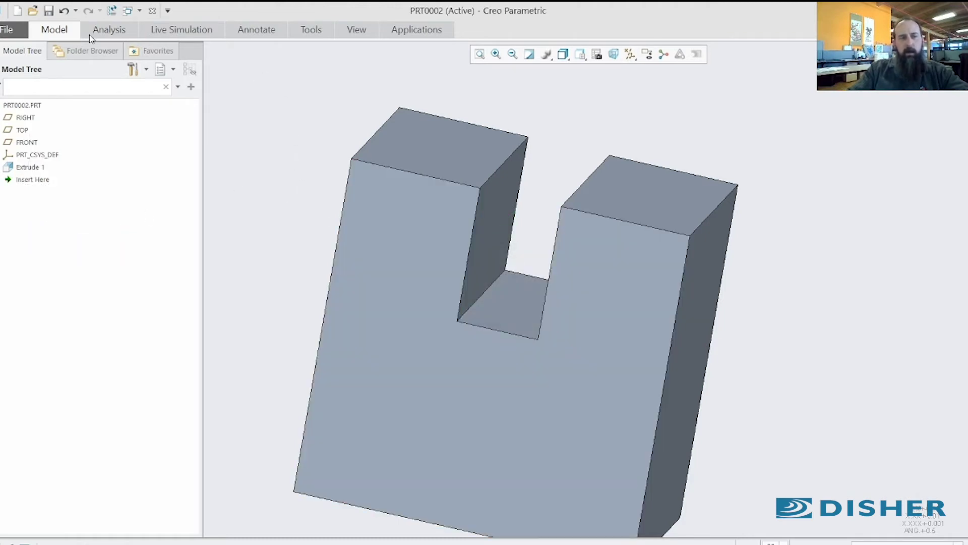
Step: Create a full round in the slot using its two side walls as references and the slot floor as driving surface
{"action": "left_click", "coordinate": [64, 31]}
{"action": "left_click", "coordinate": [434, 69]}
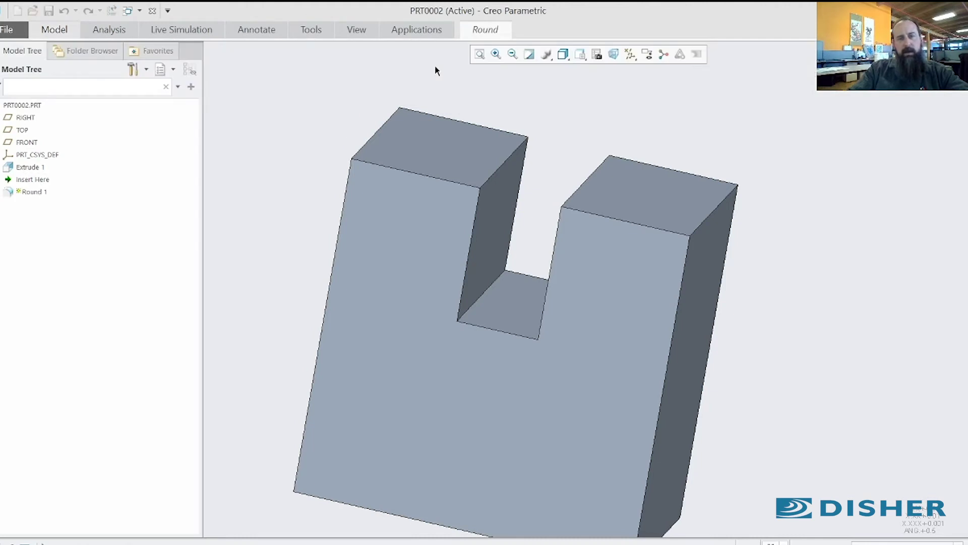
{"action": "left_click", "coordinate": [509, 199]}
{"action": "middle_click_drag", "start_coordinate": [509, 198], "coordinate": [607, 220]}
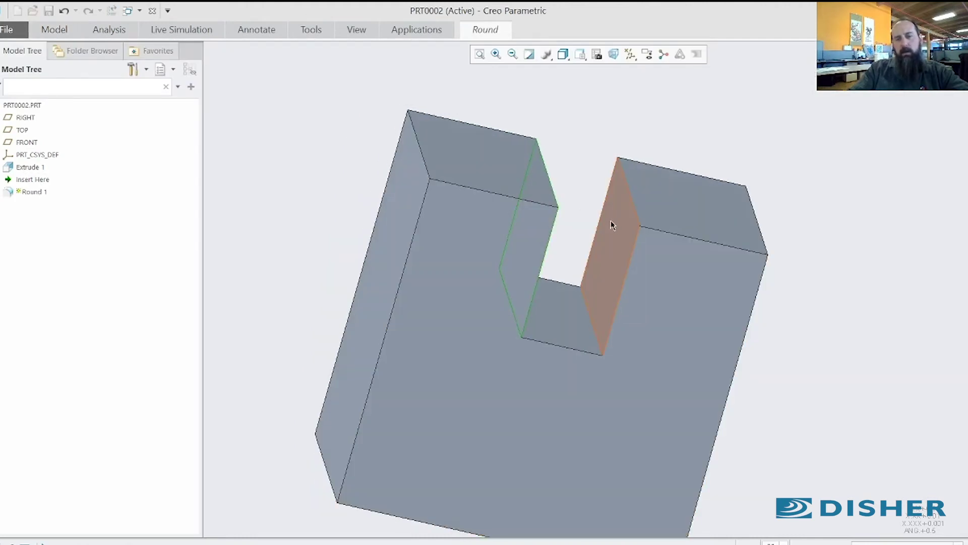
{"action": "left_click", "coordinate": [610, 221], "text": "ctrl"}
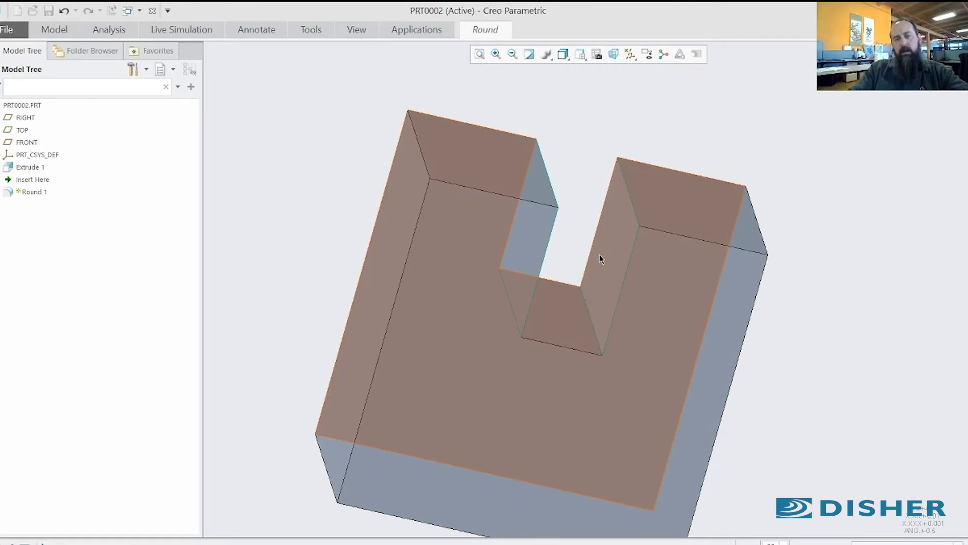
{"action": "left_click", "coordinate": [487, 30]}
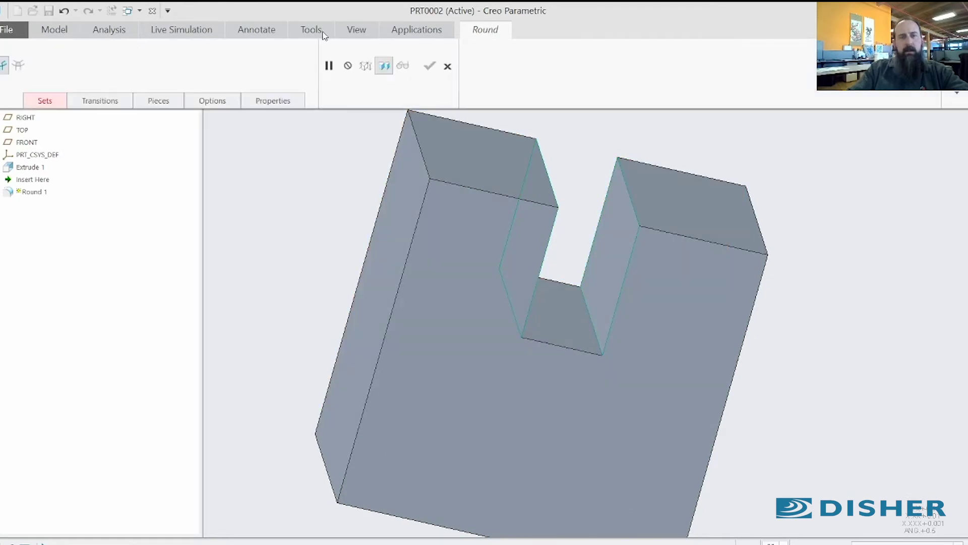
{"action": "left_click", "coordinate": [44, 101]}
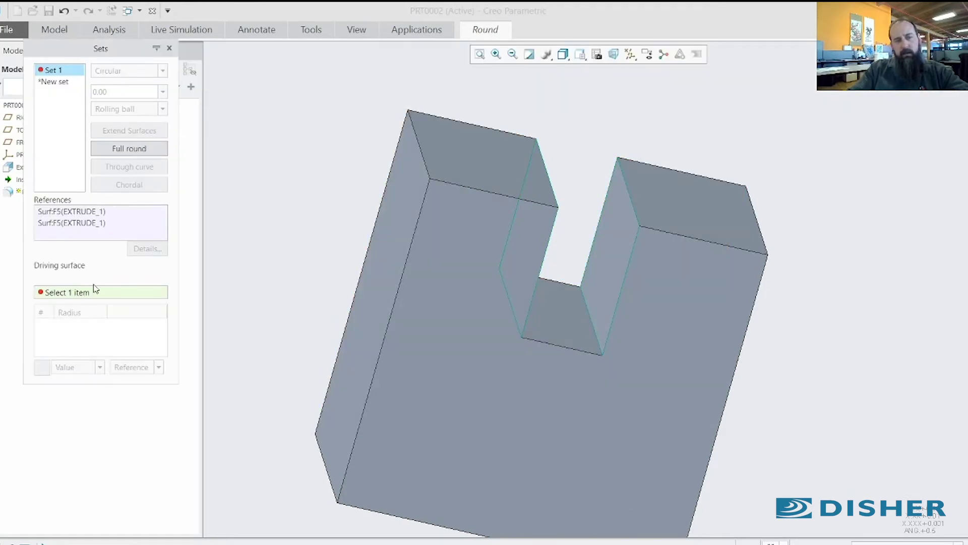
{"action": "left_click", "coordinate": [555, 316]}
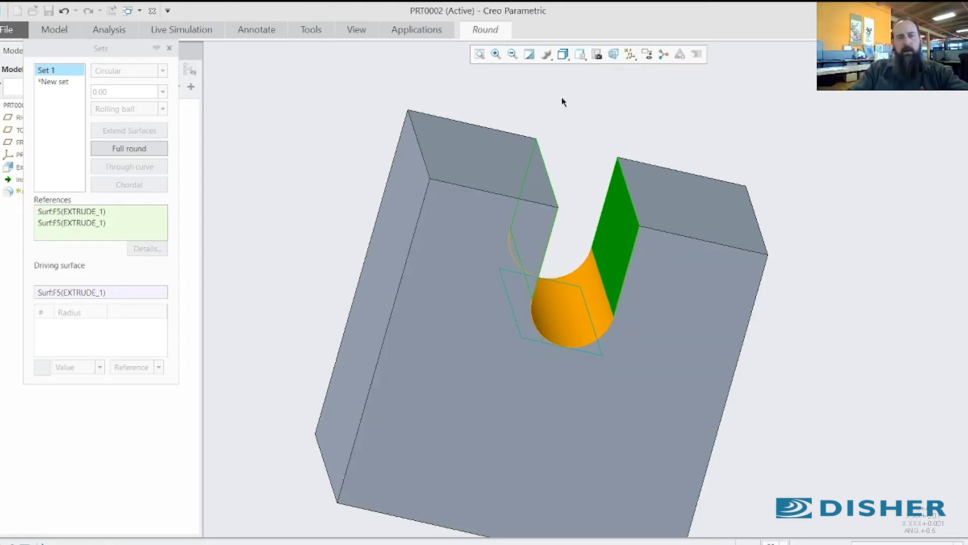
{"action": "middle_click", "coordinate": [563, 102]}
Step: Set the slot width dimension of Extrude 1 to 90 and regenerate the model
{"action": "middle_click_drag", "start_coordinate": [598, 147], "coordinate": [561, 141]}
{"action": "left_click", "coordinate": [26, 167]}
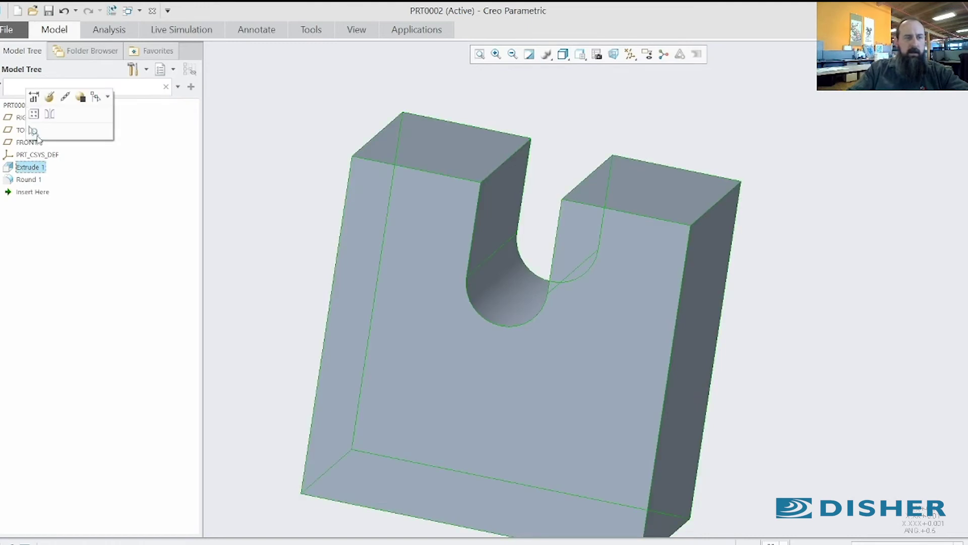
{"action": "left_click", "coordinate": [33, 98]}
{"action": "double_click", "coordinate": [560, 299]}
{"action": "type", "text": "90"}
{"action": "key", "text": "Return"}
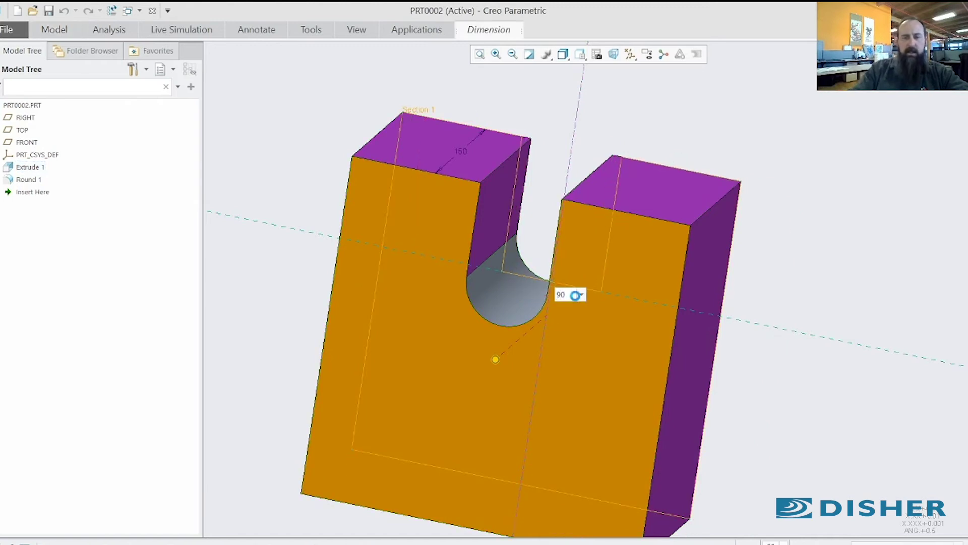
{"action": "scroll", "coordinate": [552, 297], "scroll_direction": "up", "scroll_amount": 2}
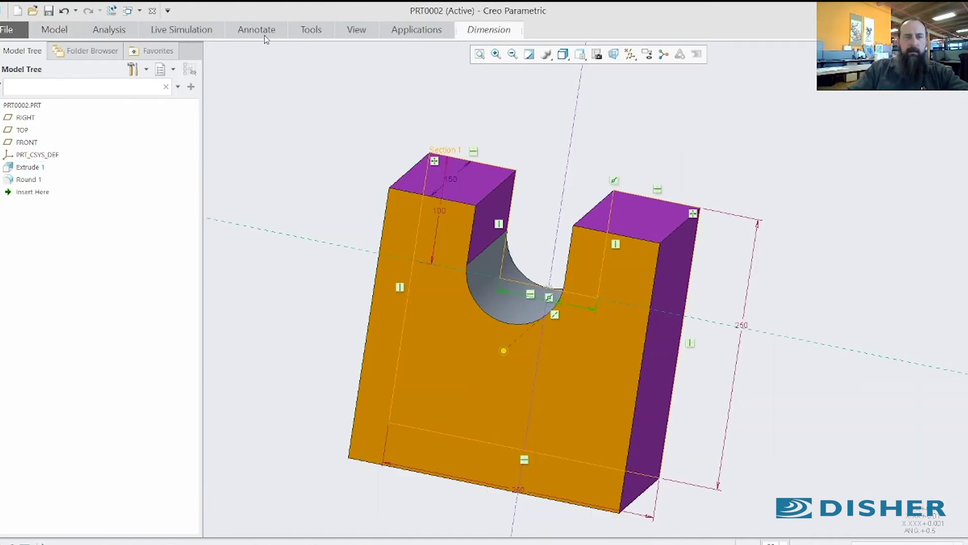
{"action": "left_click", "coordinate": [109, 13]}
{"action": "scroll", "coordinate": [562, 332], "scroll_direction": "down", "scroll_amount": 2}
{"action": "mouse_move", "coordinate": [551, 311]}
{"action": "middle_mouse_down"}
{"action": "mouse_move", "coordinate": [576, 300]}
{"action": "mouse_move", "coordinate": [565, 301]}
{"action": "middle_mouse_up"}
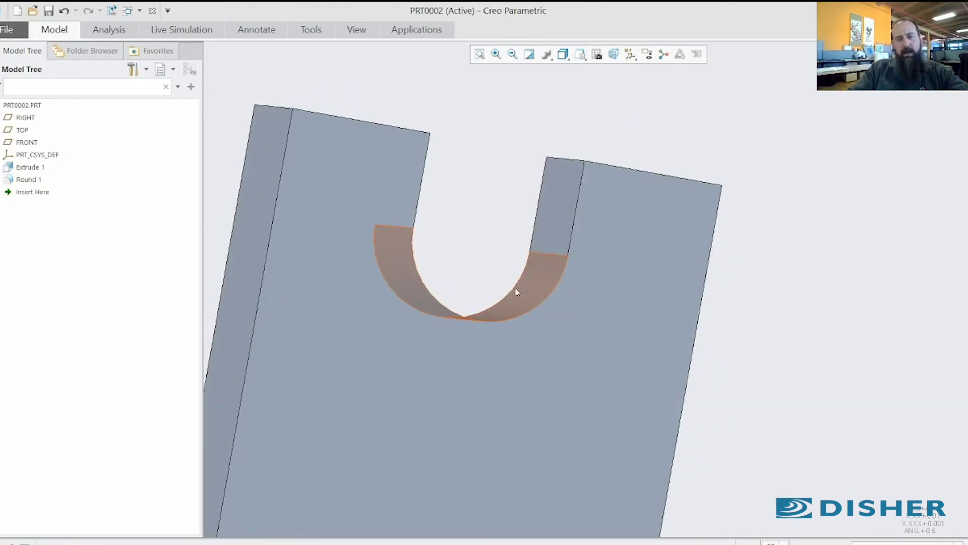
{"action": "scroll", "coordinate": [486, 303], "scroll_direction": "up", "scroll_amount": 2}
{"action": "middle_click_drag", "start_coordinate": [485, 300], "coordinate": [464, 282]}
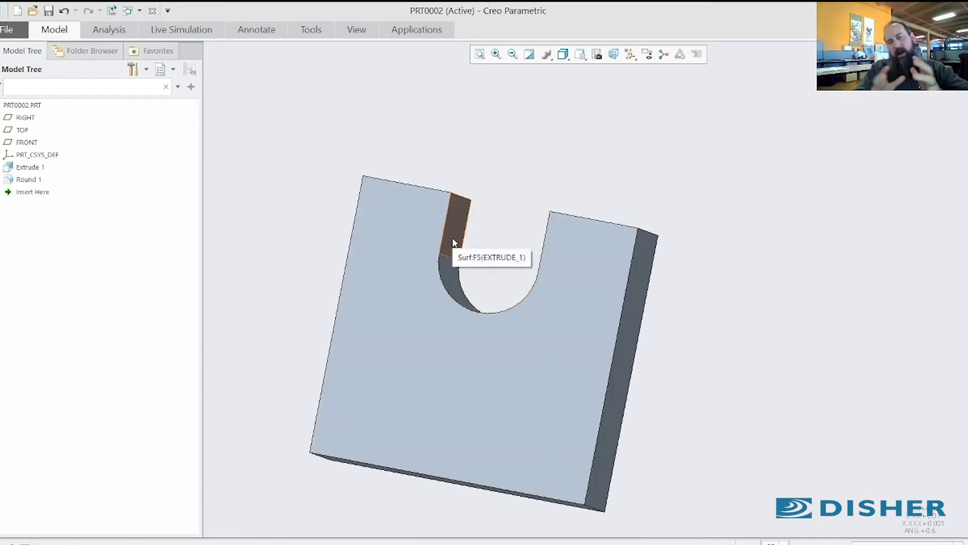
{"action": "middle_click_drag", "start_coordinate": [497, 202], "coordinate": [498, 158]}
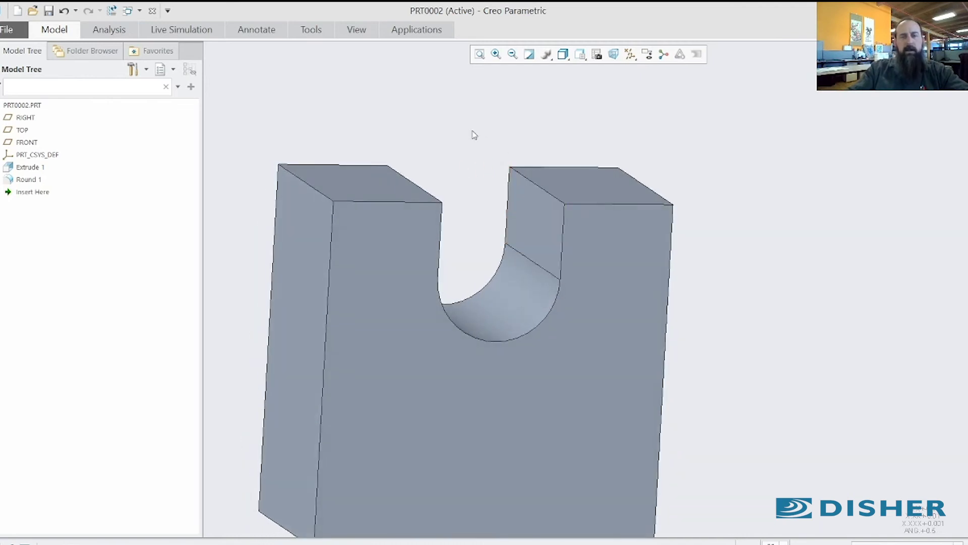
Step: Start a new round and make a full round on one arm, with its two side faces as references and its top face as driving surface
{"action": "left_click", "coordinate": [69, 31]}
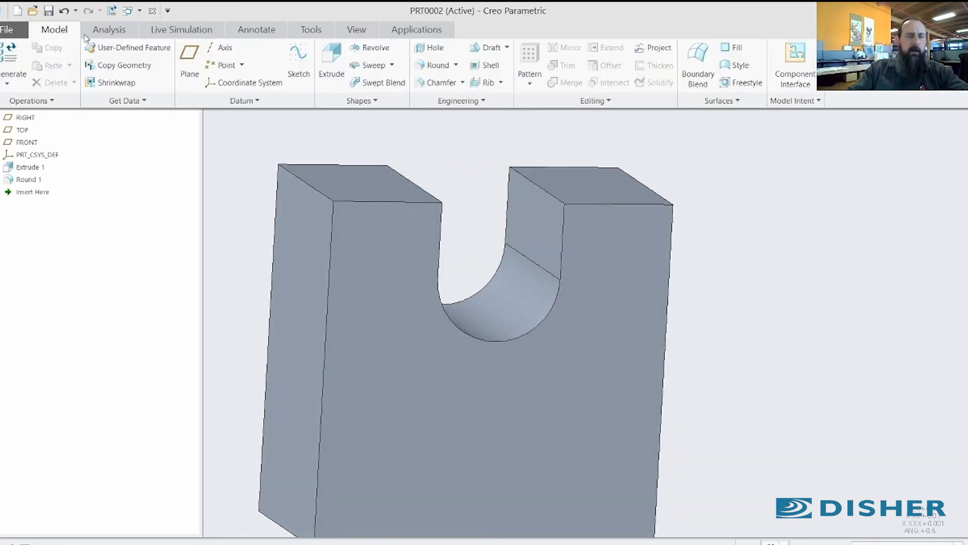
{"action": "left_click", "coordinate": [434, 65]}
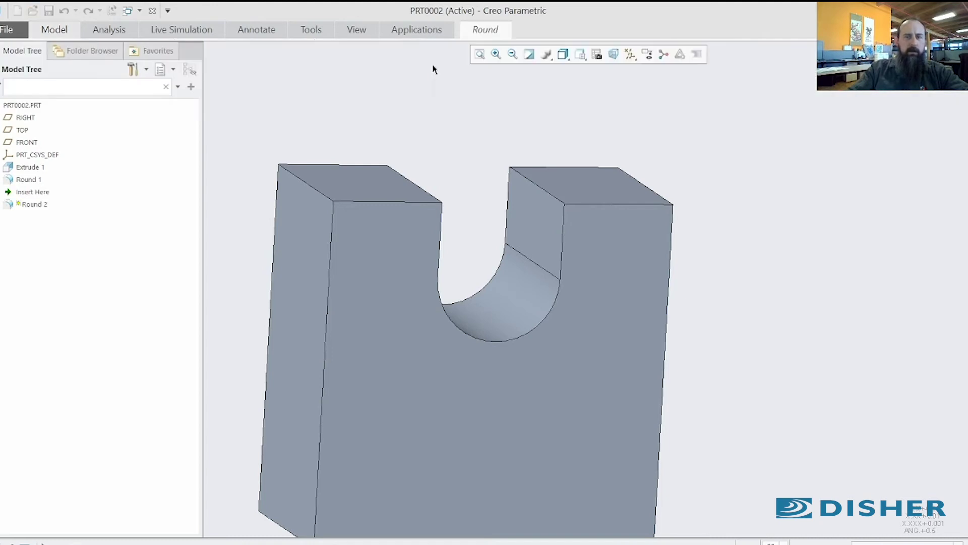
{"action": "middle_click_drag", "start_coordinate": [399, 154], "coordinate": [396, 174]}
{"action": "left_click", "coordinate": [306, 213]}
{"action": "middle_click_drag", "start_coordinate": [412, 218], "coordinate": [464, 196]}
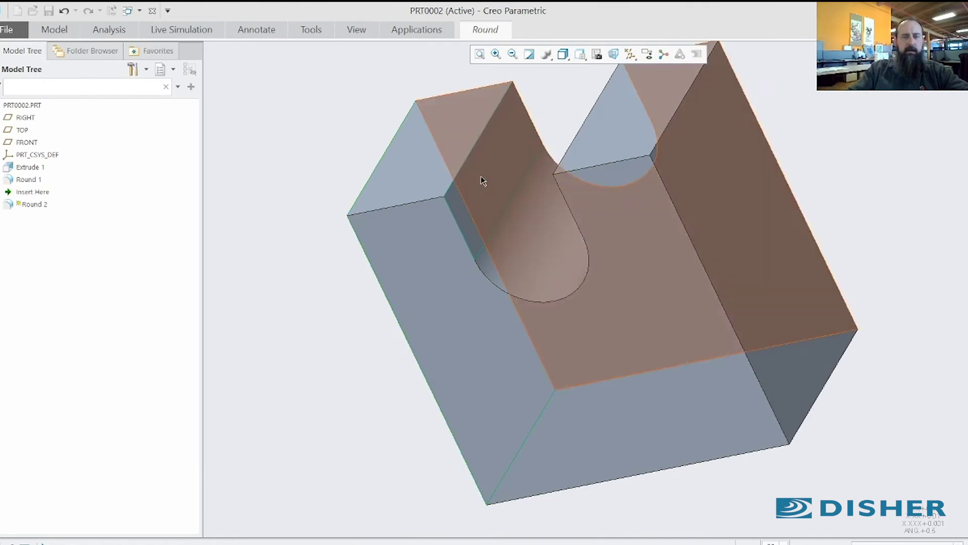
{"action": "left_click", "coordinate": [459, 126], "text": "ctrl"}
{"action": "middle_click_drag", "start_coordinate": [466, 214], "coordinate": [494, 183]}
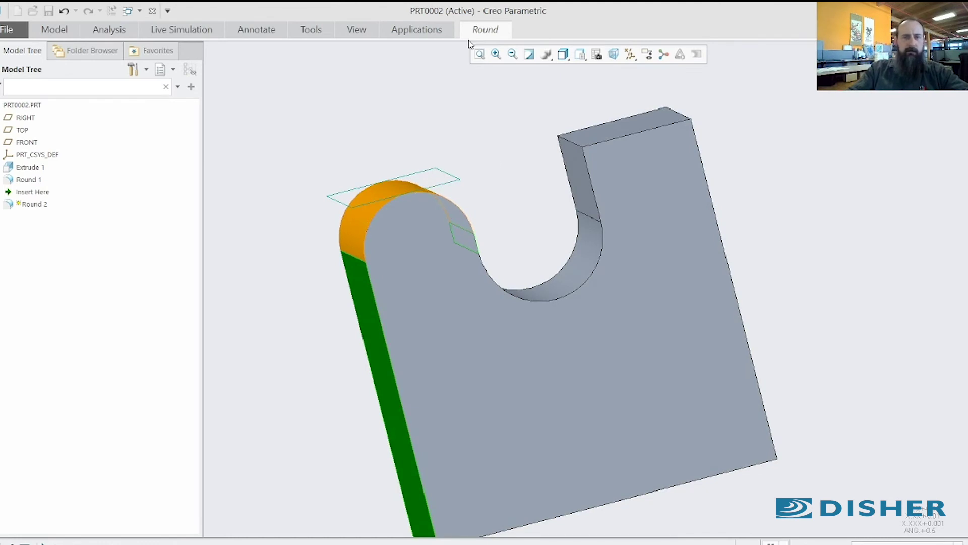
Step: Add a second full-round set on the other arm, using its slot wall and outer side as references and its top face as driving surface
{"action": "left_click", "coordinate": [485, 31]}
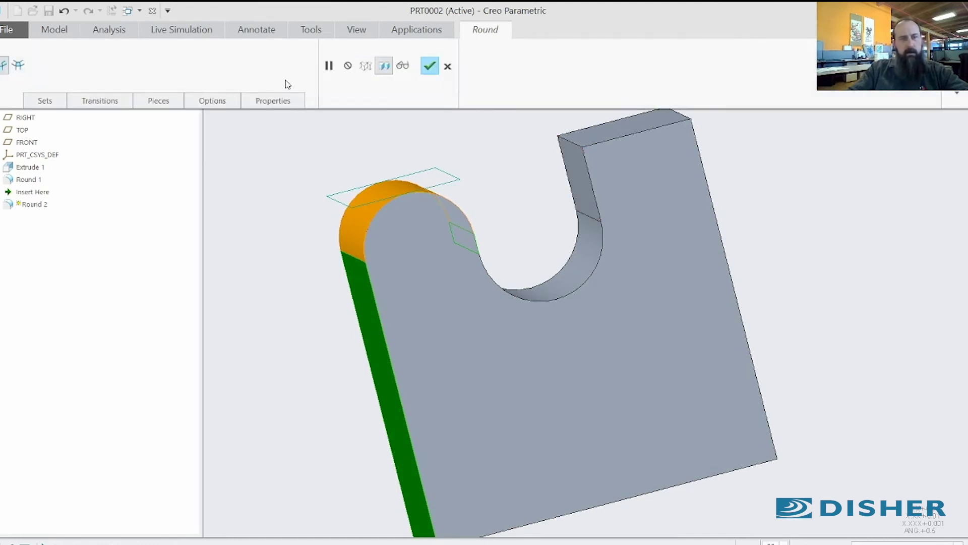
{"action": "left_click", "coordinate": [63, 103]}
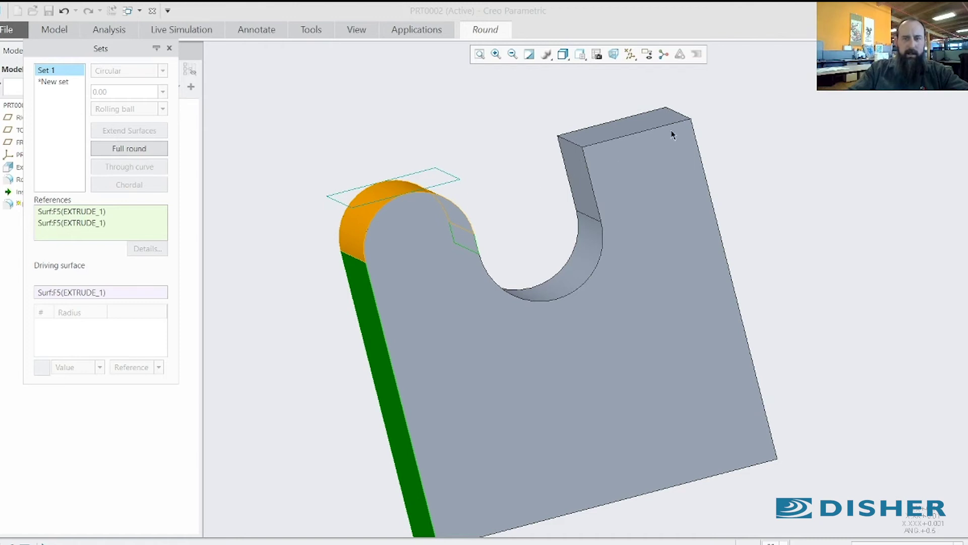
{"action": "left_click", "coordinate": [586, 189]}
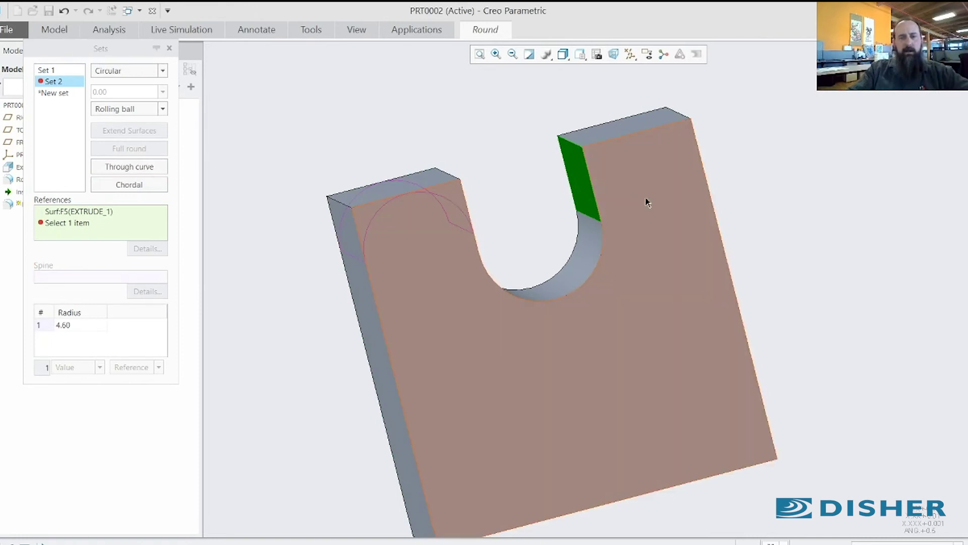
{"action": "middle_click_drag", "start_coordinate": [645, 197], "coordinate": [583, 237]}
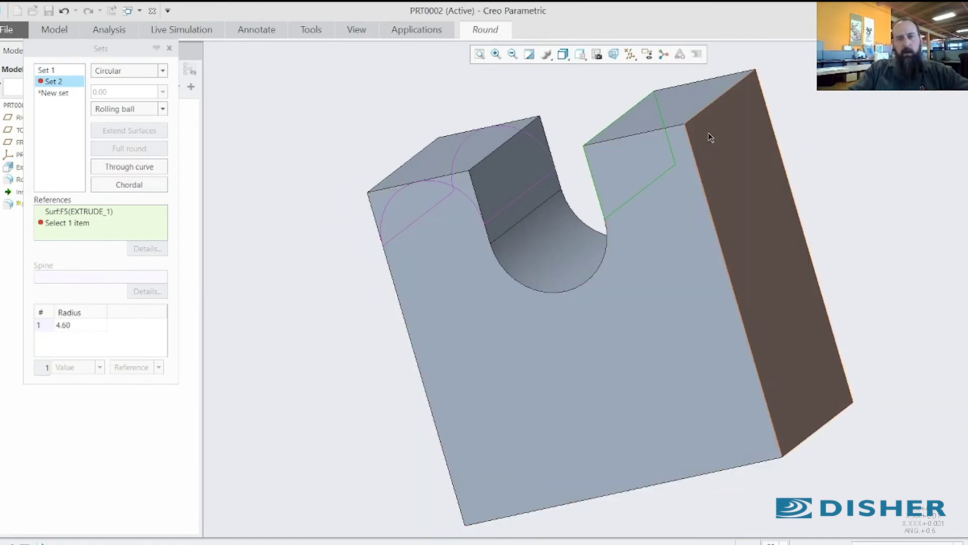
{"action": "left_click", "coordinate": [710, 138]}
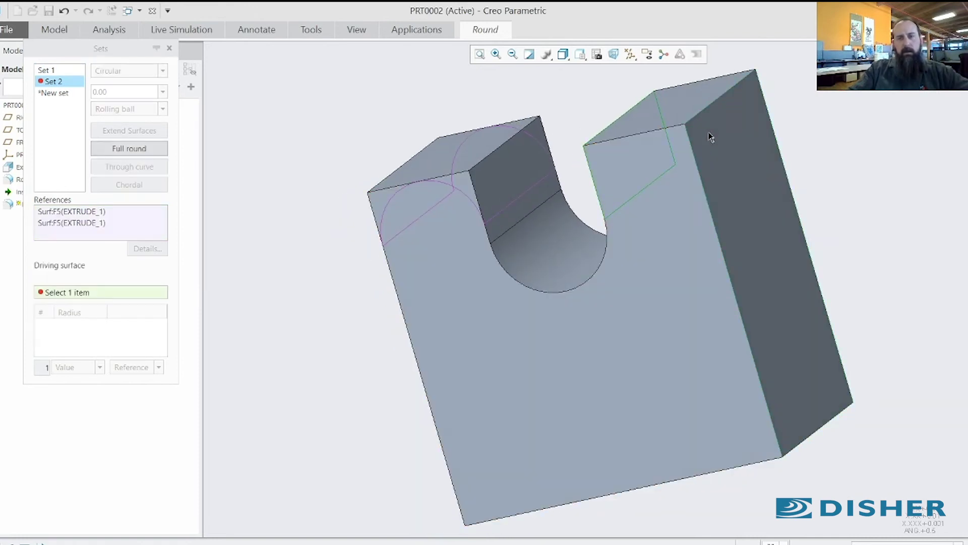
{"action": "left_click", "coordinate": [688, 100]}
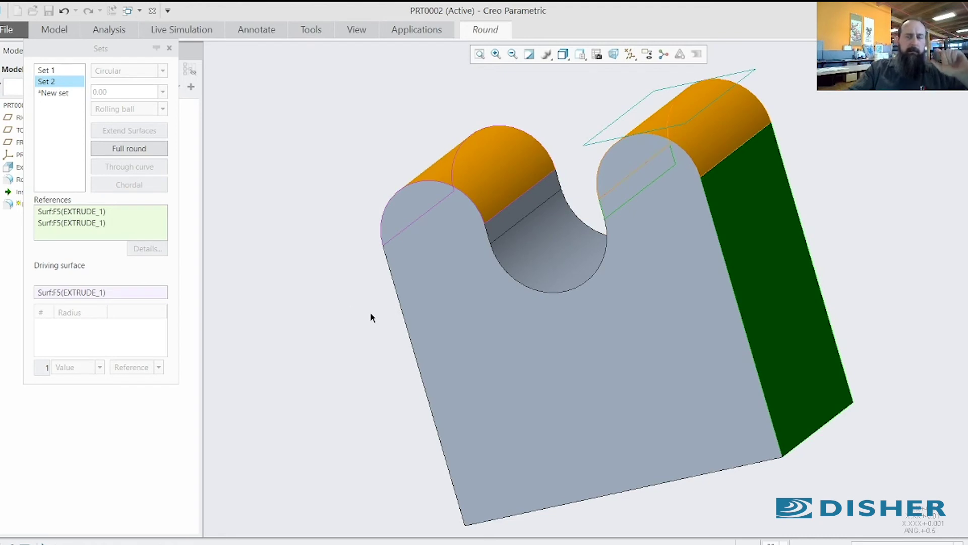
Step: Add a third full-round set between the block's two outer sides with the bottom face as driving surface, and accept the round feature
{"action": "mouse_move", "coordinate": [361, 328]}
{"action": "middle_mouse_down"}
{"action": "mouse_move", "coordinate": [335, 297]}
{"action": "mouse_move", "coordinate": [582, 334]}
{"action": "middle_mouse_up"}
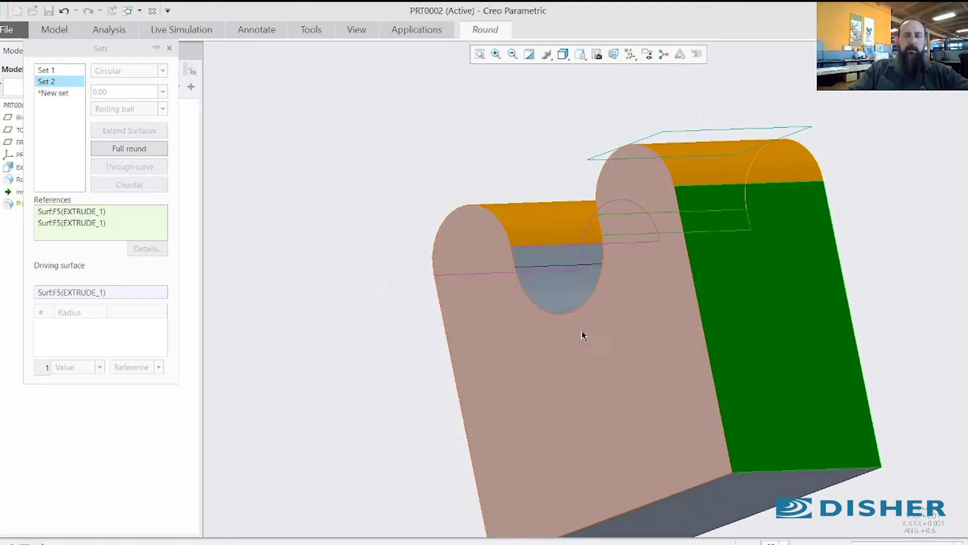
{"action": "middle_click_drag", "start_coordinate": [522, 353], "coordinate": [625, 302]}
{"action": "left_click", "coordinate": [412, 420]}
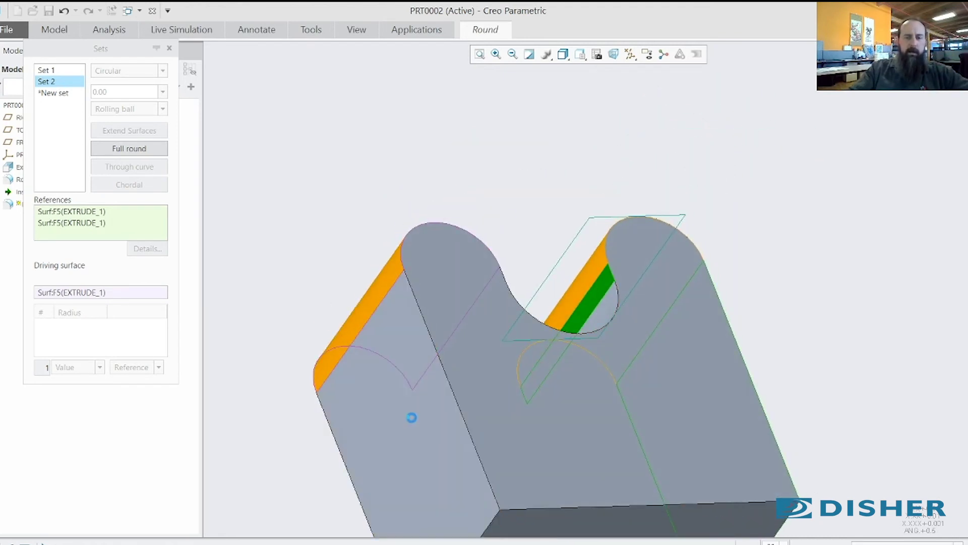
{"action": "mouse_move", "coordinate": [488, 403]}
{"action": "middle_mouse_down"}
{"action": "mouse_move", "coordinate": [493, 389]}
{"action": "mouse_move", "coordinate": [462, 395]}
{"action": "mouse_move", "coordinate": [811, 446]}
{"action": "mouse_move", "coordinate": [594, 456]}
{"action": "mouse_move", "coordinate": [585, 477]}
{"action": "mouse_move", "coordinate": [595, 427]}
{"action": "mouse_move", "coordinate": [640, 385]}
{"action": "mouse_move", "coordinate": [654, 405]}
{"action": "middle_mouse_up"}
{"action": "left_click", "coordinate": [803, 450]}
{"action": "left_click", "coordinate": [585, 477]}
{"action": "scroll", "coordinate": [653, 401], "scroll_direction": "down", "scroll_amount": 3}
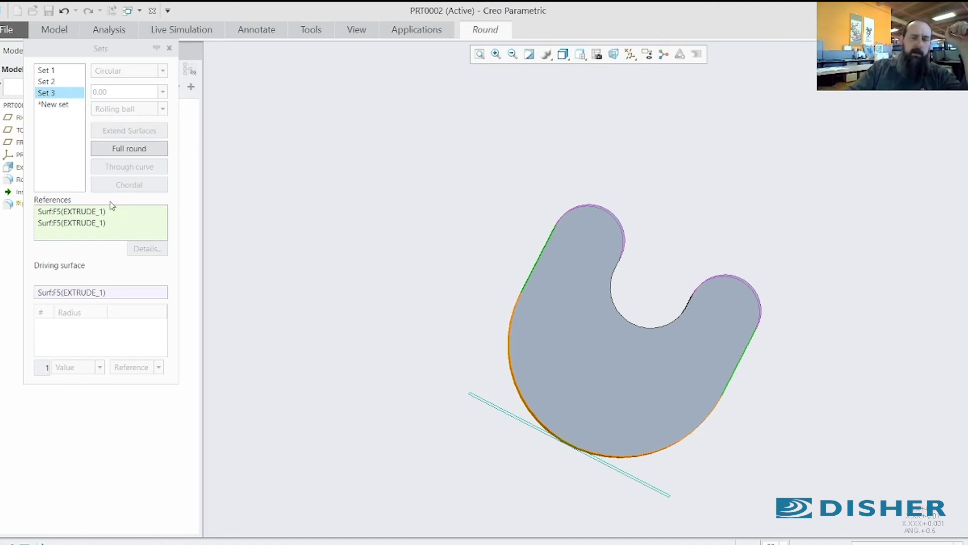
{"action": "middle_click_drag", "start_coordinate": [424, 217], "coordinate": [389, 218]}
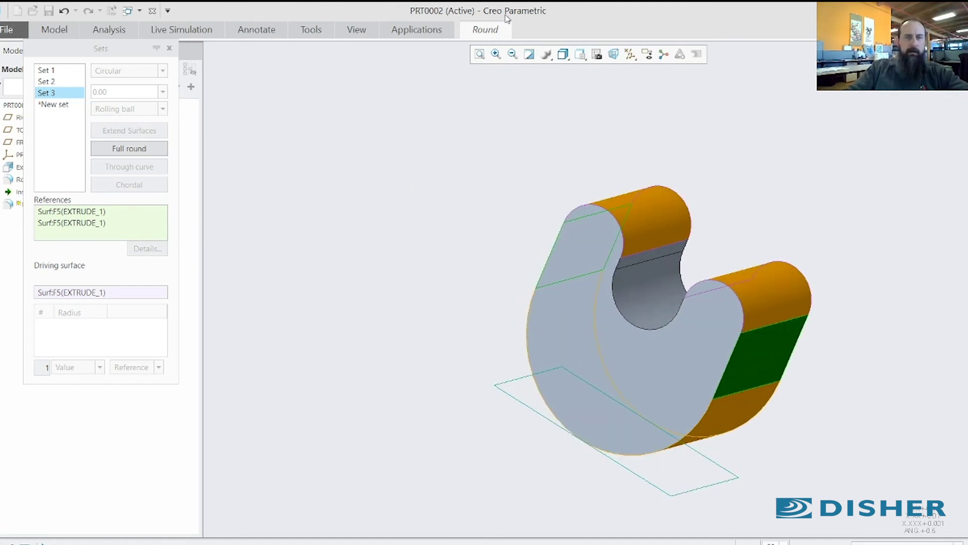
{"action": "left_click", "coordinate": [492, 31]}
{"action": "left_click", "coordinate": [434, 69]}
Step: Open the section sketch of Extrude 1 for editing
{"action": "middle_click_drag", "start_coordinate": [408, 201], "coordinate": [426, 181]}
{"action": "left_click", "coordinate": [30, 167]}
{"action": "left_click", "coordinate": [2, 167]}
{"action": "left_click", "coordinate": [53, 180]}
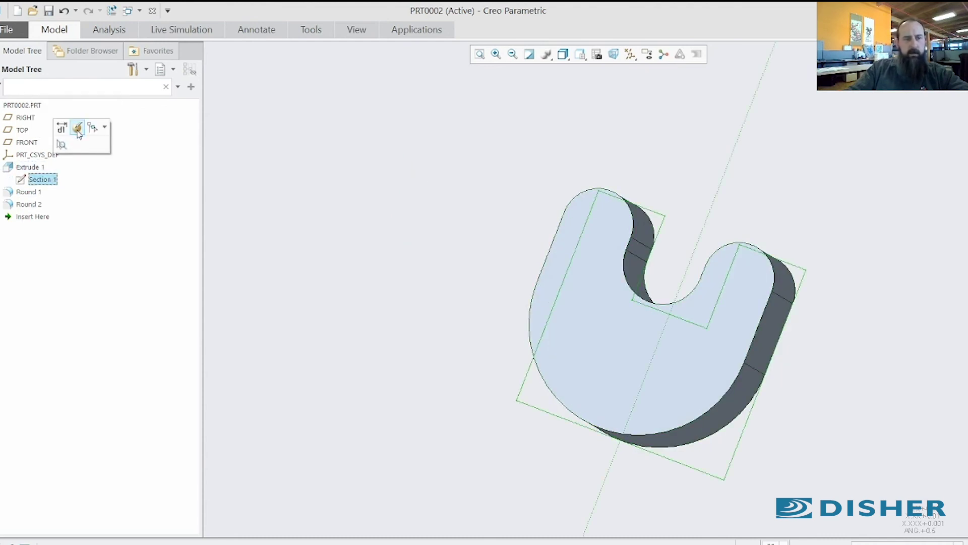
{"action": "left_click", "coordinate": [78, 131]}
Step: Set the block's overall width in the sketch to 245
{"action": "double_click", "coordinate": [611, 481]}
{"action": "type", "text": "245"}
{"action": "key", "text": "Return"}
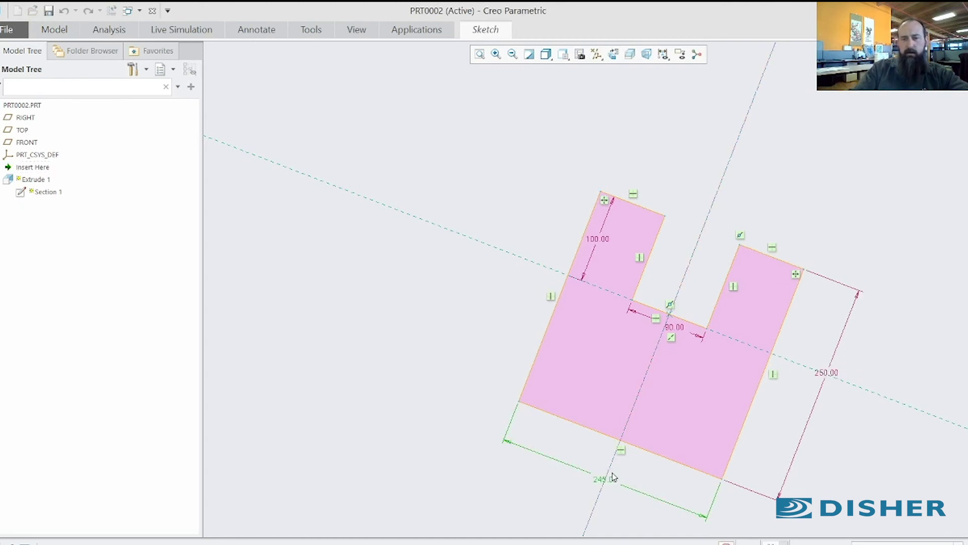
Step: Set the block's overall width to 230 and accept the section sketch
{"action": "double_click", "coordinate": [608, 481]}
{"action": "type", "text": "230"}
{"action": "key", "text": "Return"}
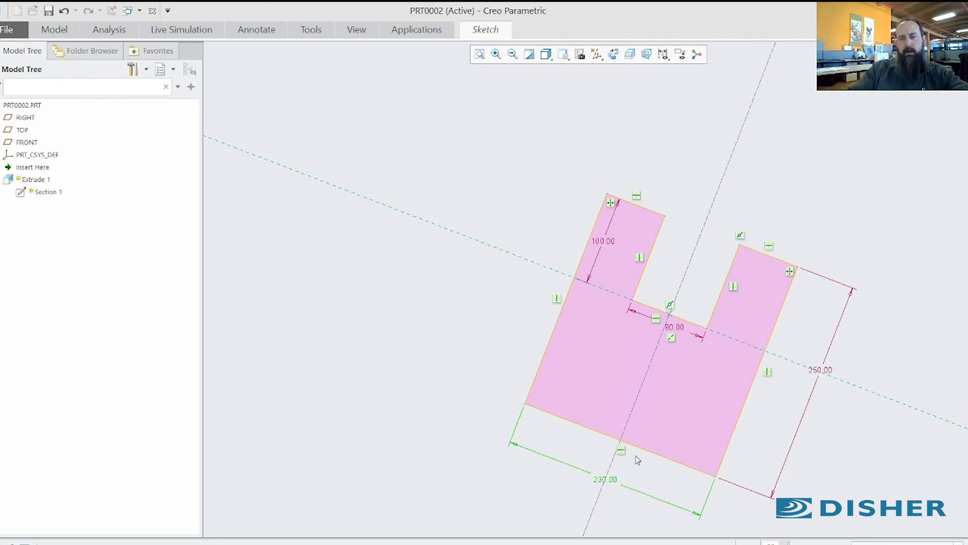
{"action": "left_click", "coordinate": [476, 34]}
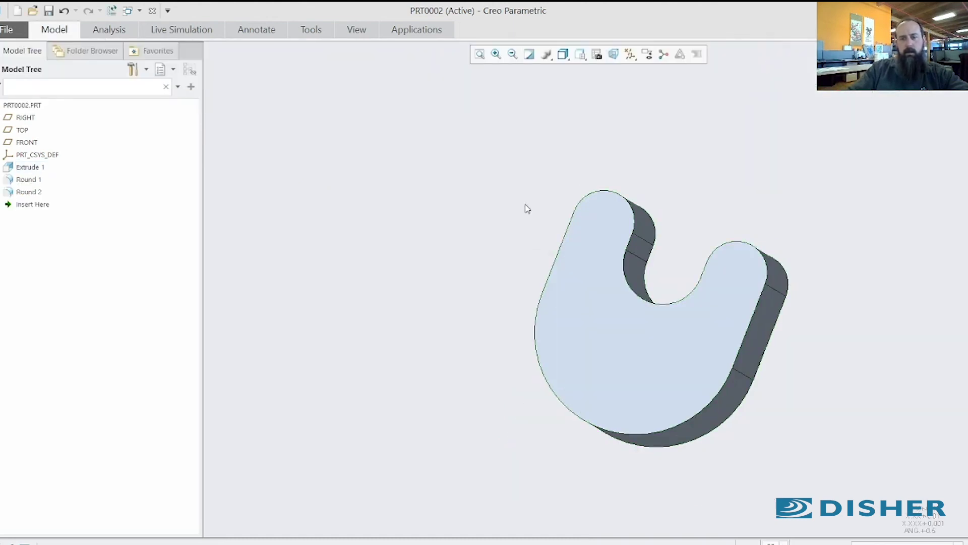
Step: Examine the full rounds on the resized block, highlighting the bottom round, then the slot and both arm-top rounds together
{"action": "middle_click_drag", "start_coordinate": [525, 207], "coordinate": [542, 175]}
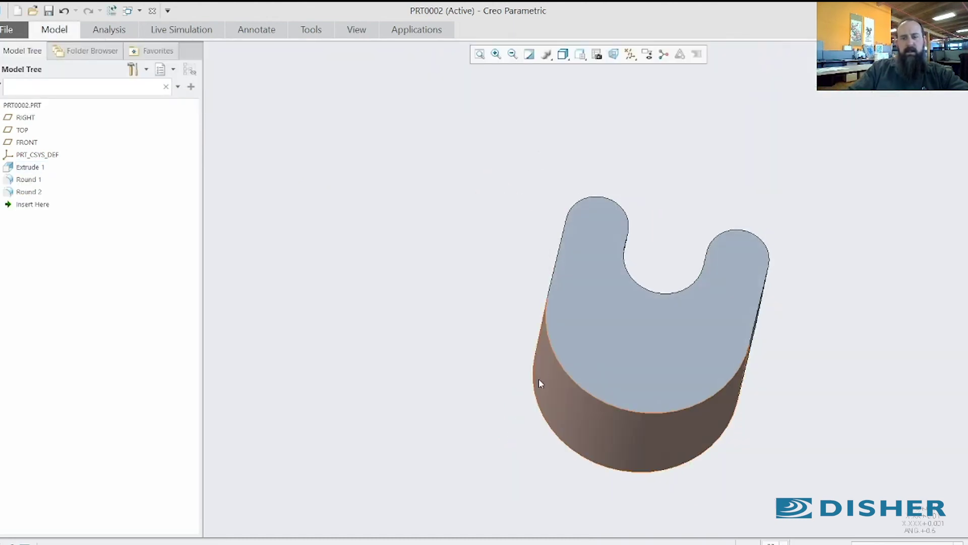
{"action": "left_click", "coordinate": [670, 434]}
{"action": "middle_click_drag", "start_coordinate": [674, 350], "coordinate": [643, 353]}
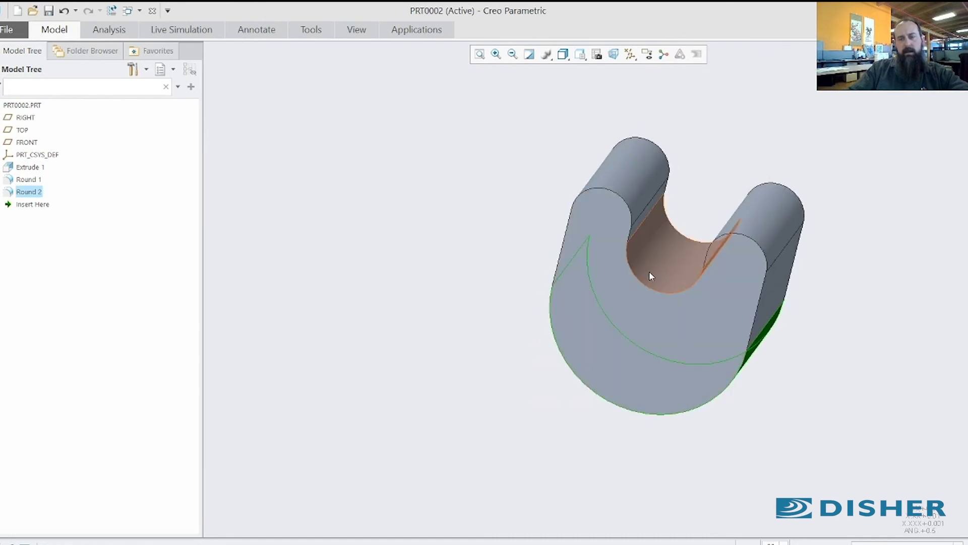
{"action": "left_click", "coordinate": [649, 271]}
{"action": "left_click", "coordinate": [642, 156], "text": "ctrl"}
{"action": "left_click", "coordinate": [779, 194], "text": "ctrl"}
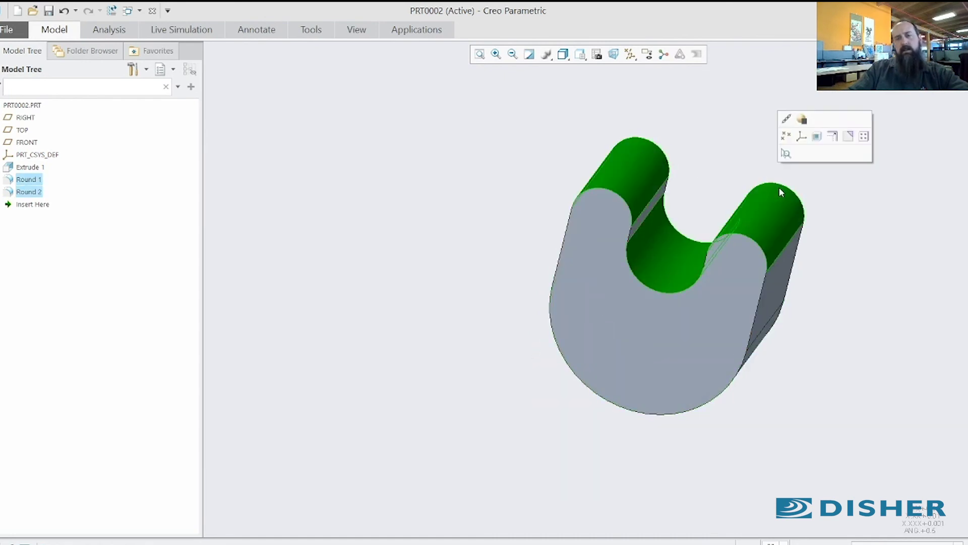
{"action": "scroll", "coordinate": [779, 187], "scroll_direction": "up", "scroll_amount": 3}
{"action": "mouse_move", "coordinate": [713, 207]}
{"action": "middle_mouse_down"}
{"action": "mouse_move", "coordinate": [692, 180]}
{"action": "mouse_move", "coordinate": [719, 182]}
{"action": "middle_mouse_up"}
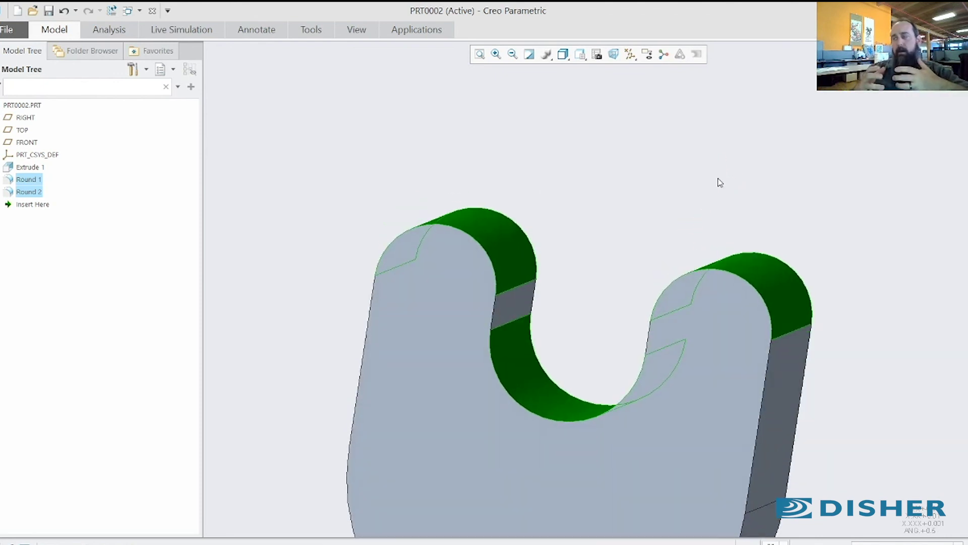